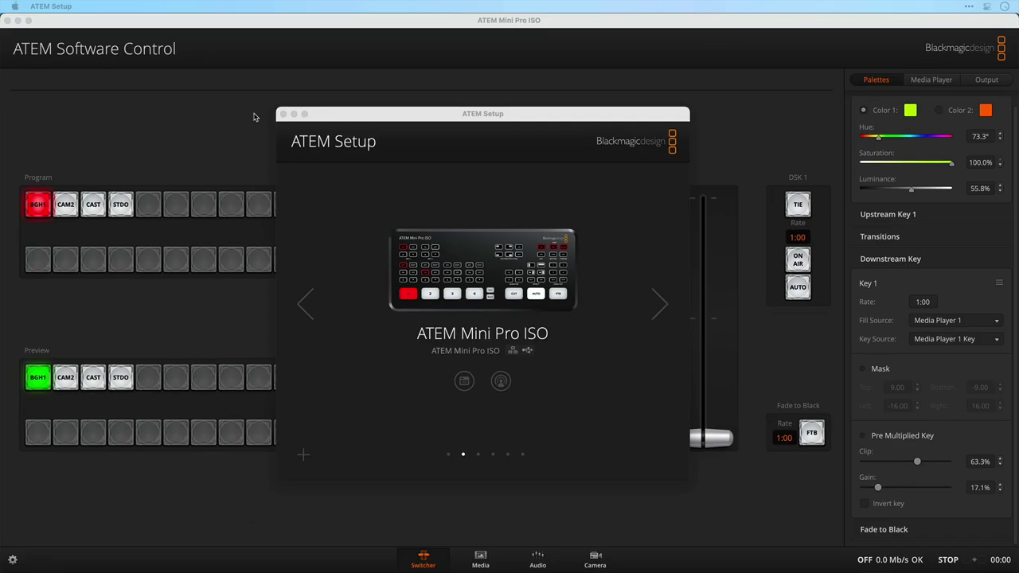
Step: Close the ATEM Setup panel to show the ATEM Mini Pro ISO switcher page
left_click(233, 118)
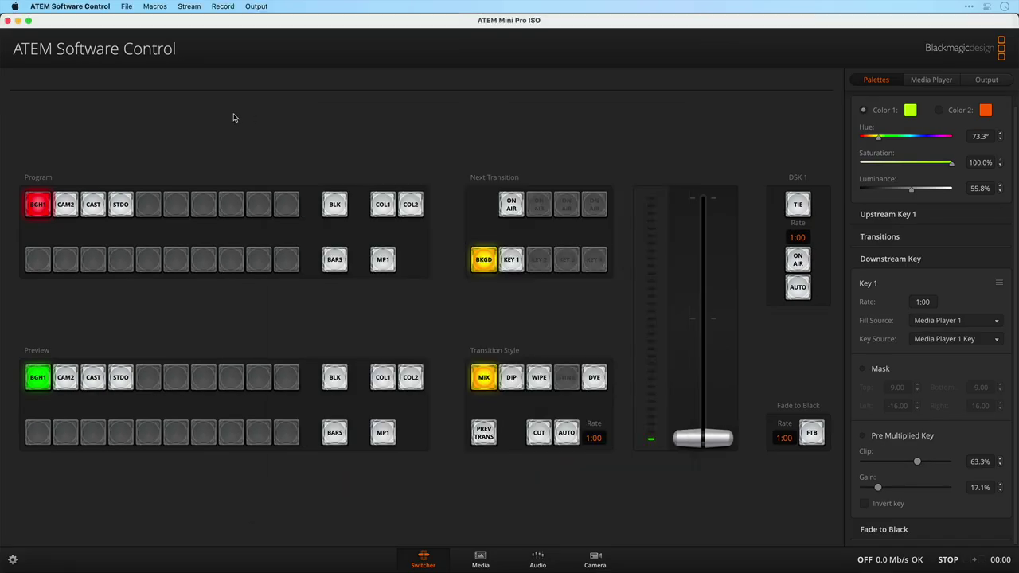
key("super+Tab")
key("super+Tab")
key("super+Tab")
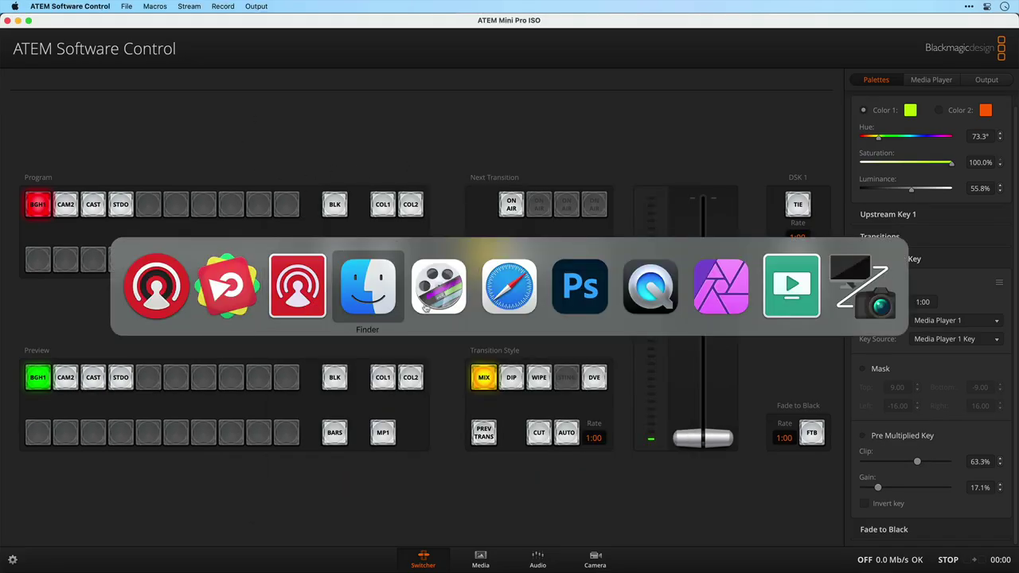
Step: Create a new HDTV 1080p (1920×1080) document with Transparent background contents
left_click(595, 292)
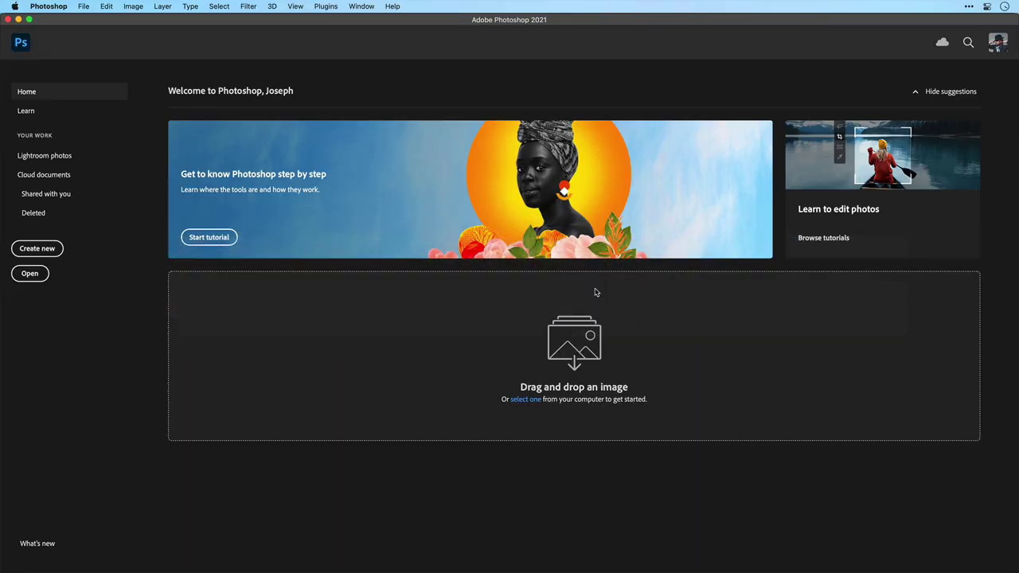
left_click(38, 249)
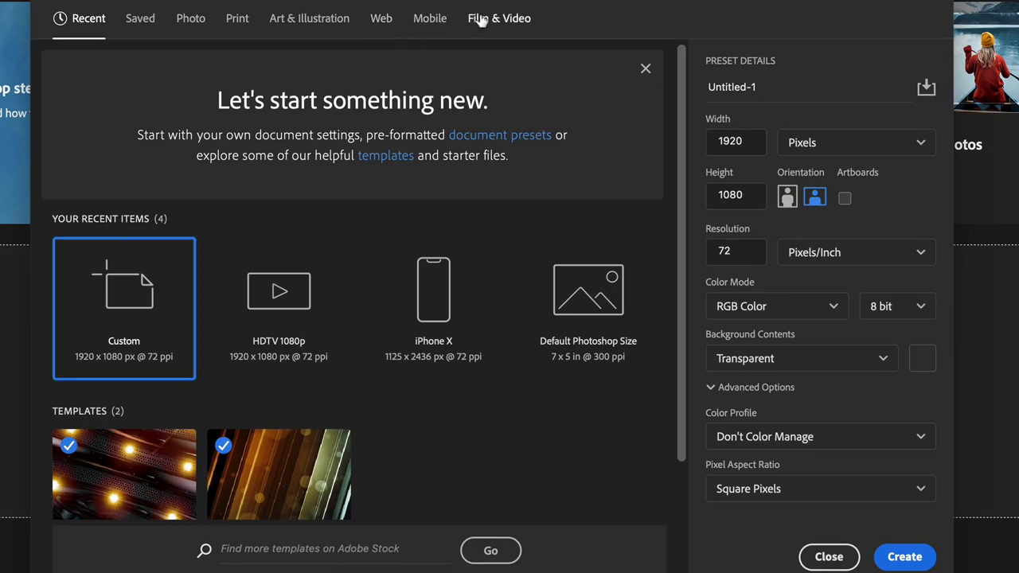
left_click(474, 18)
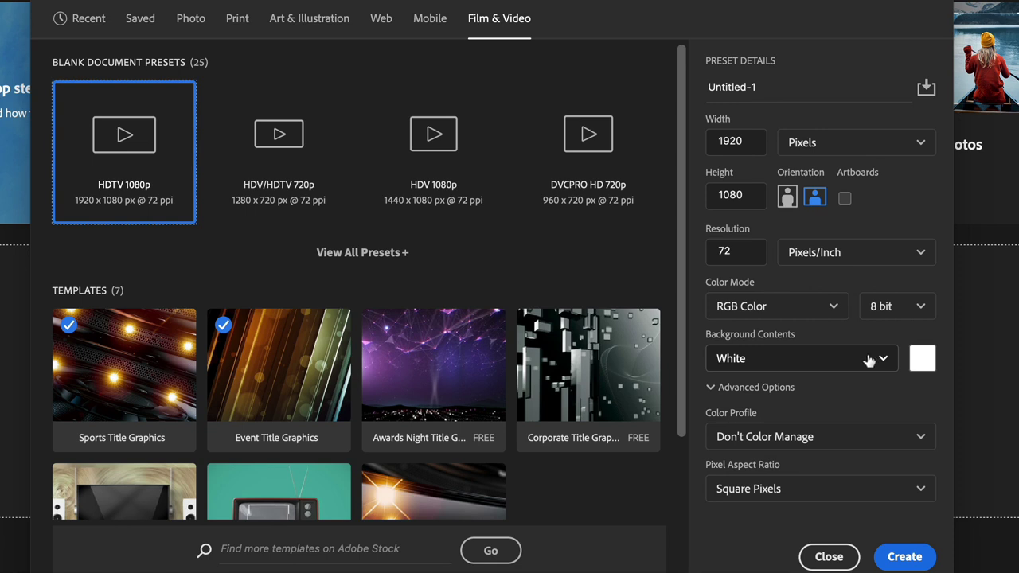
left_click(835, 359)
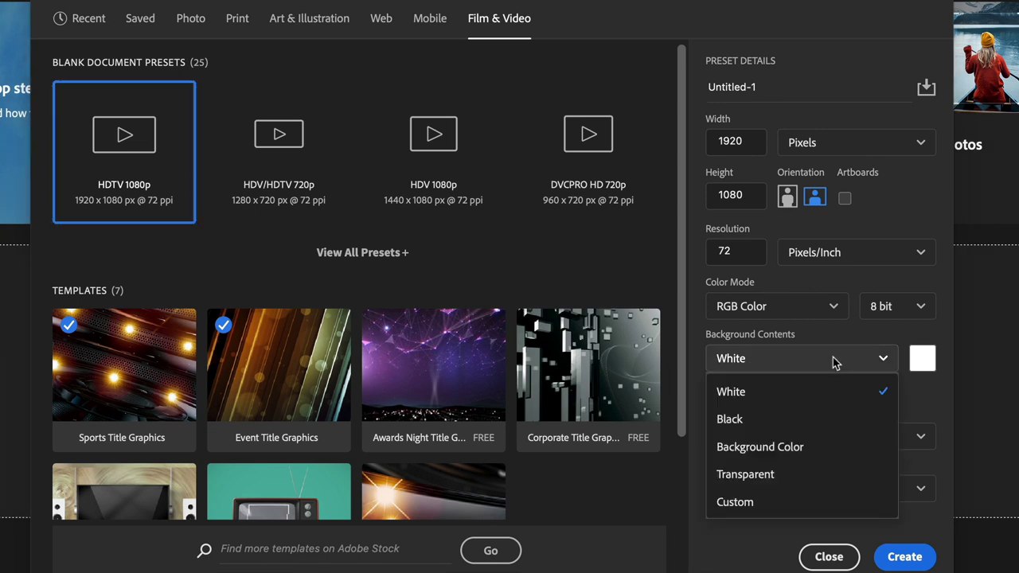
left_click(790, 478)
left_click(904, 556)
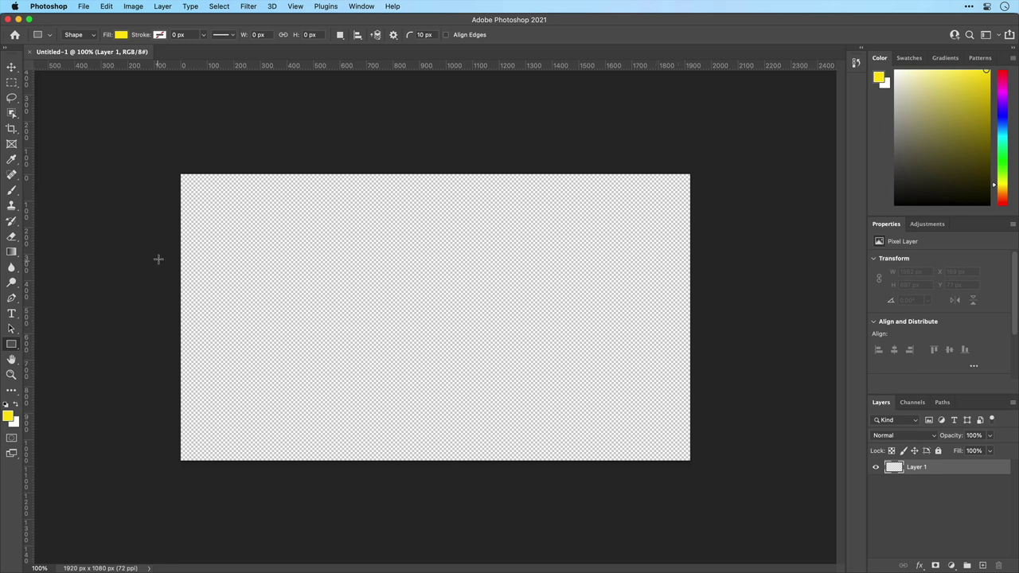
Step: Add a yellow 'PhotoJoseph' Barlow Black title and apply a Drop Shadow layer style
left_click(11, 313)
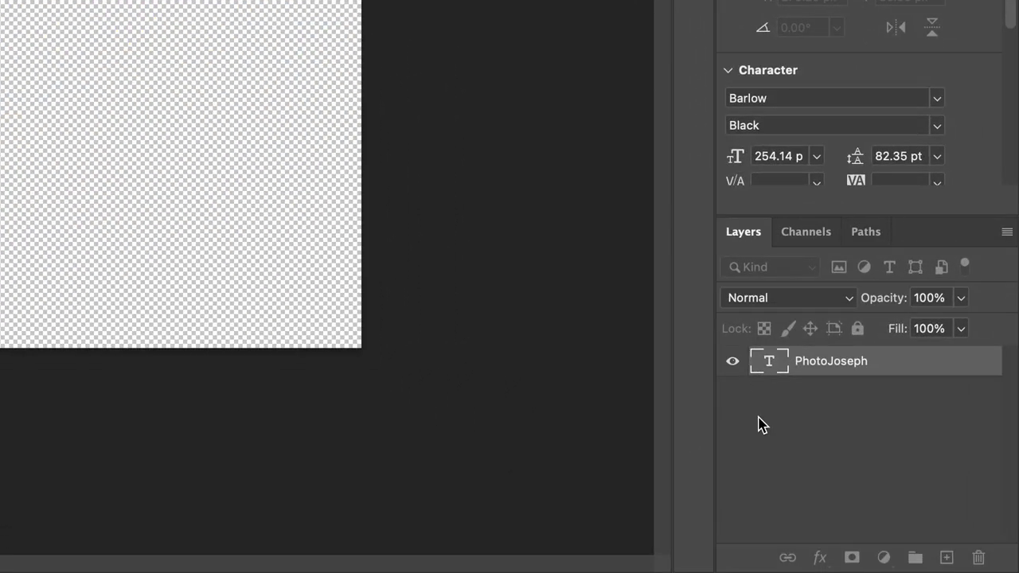
key("Return")
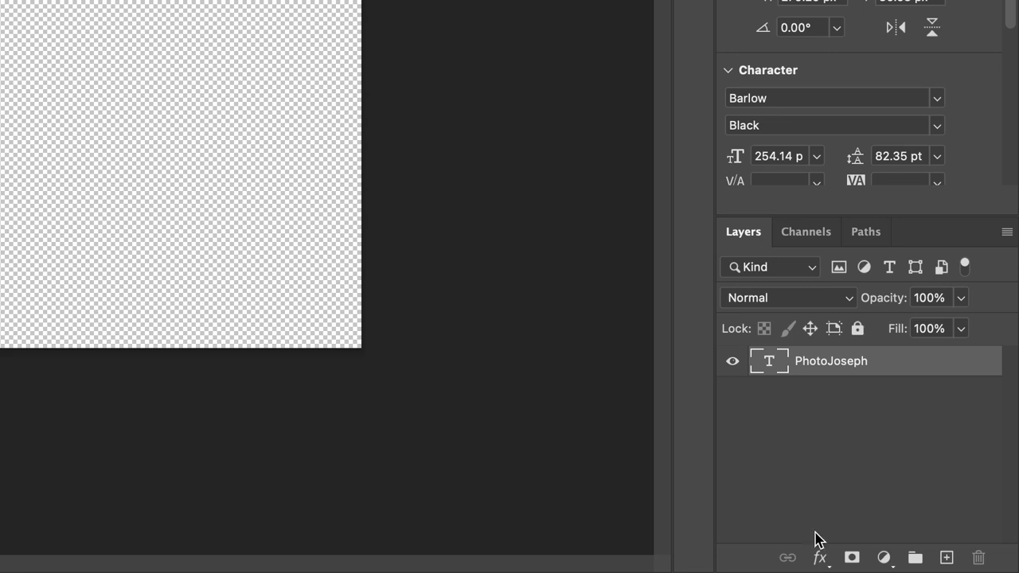
left_click(821, 559)
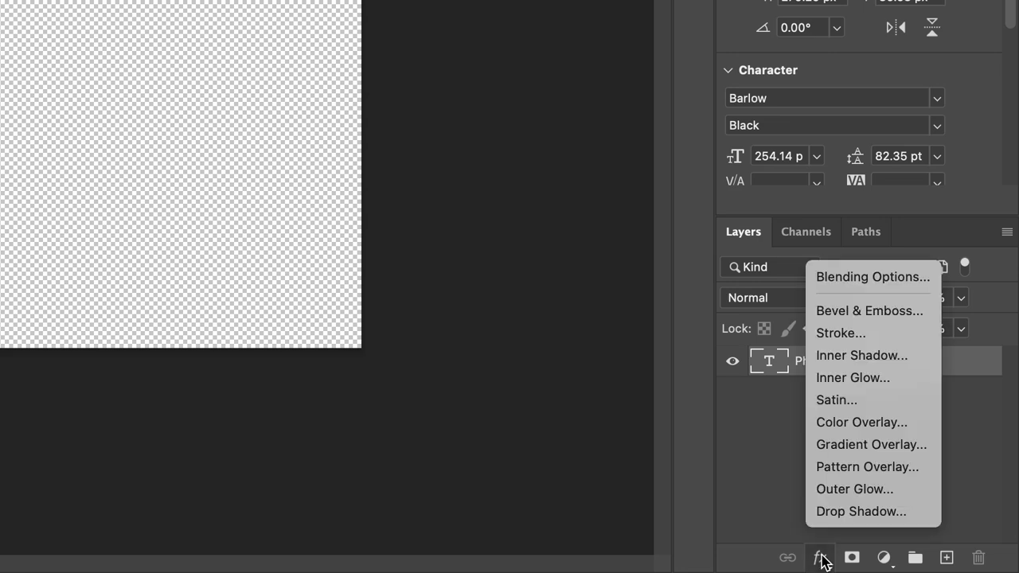
left_click(851, 512)
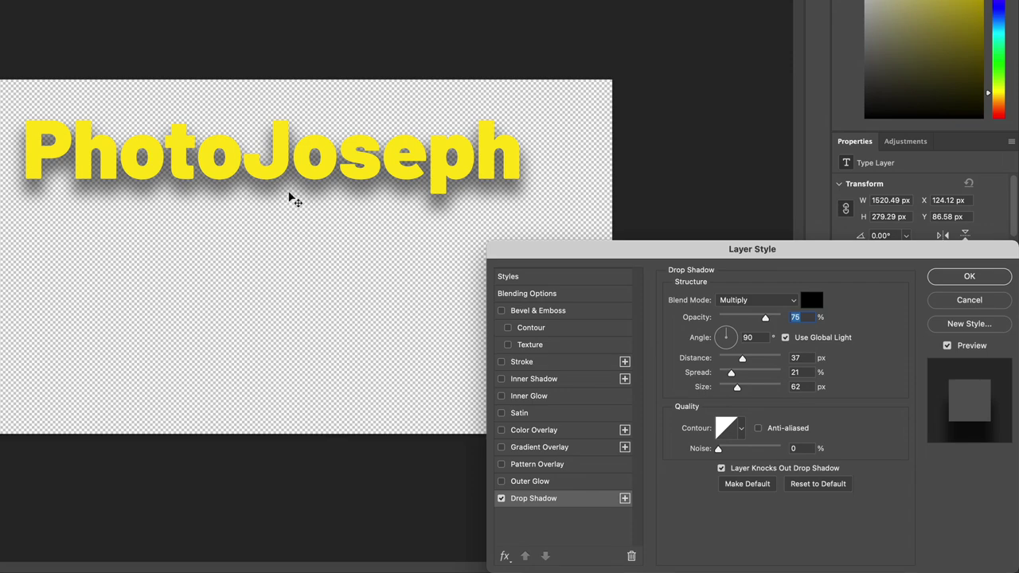
key("Return")
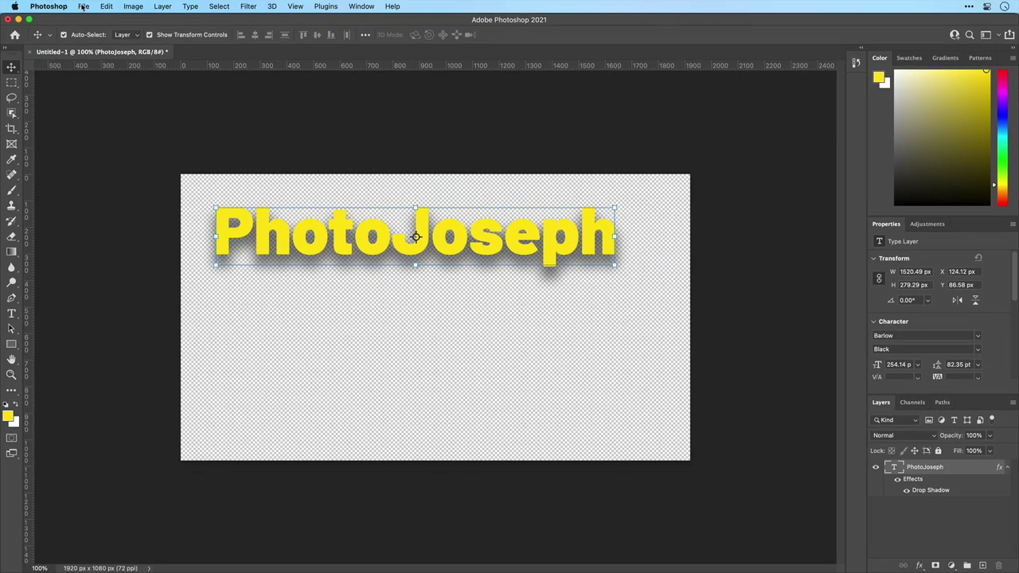
Step: Export the canvas as a transparent PNG named PhotoJoseph.png into the ATEM Files folder
left_click(83, 6)
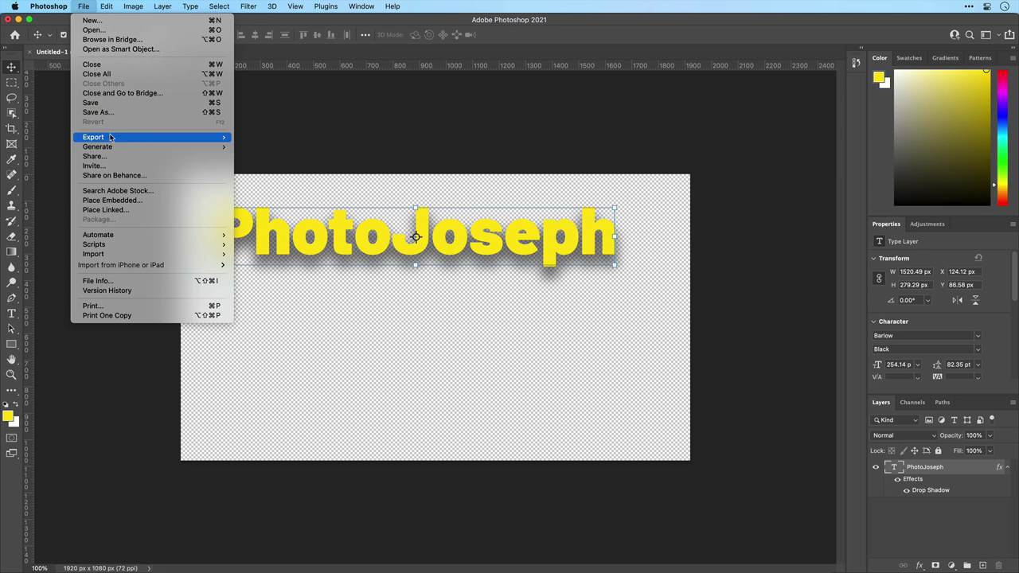
mouse_move(111, 138)
left_click(258, 147)
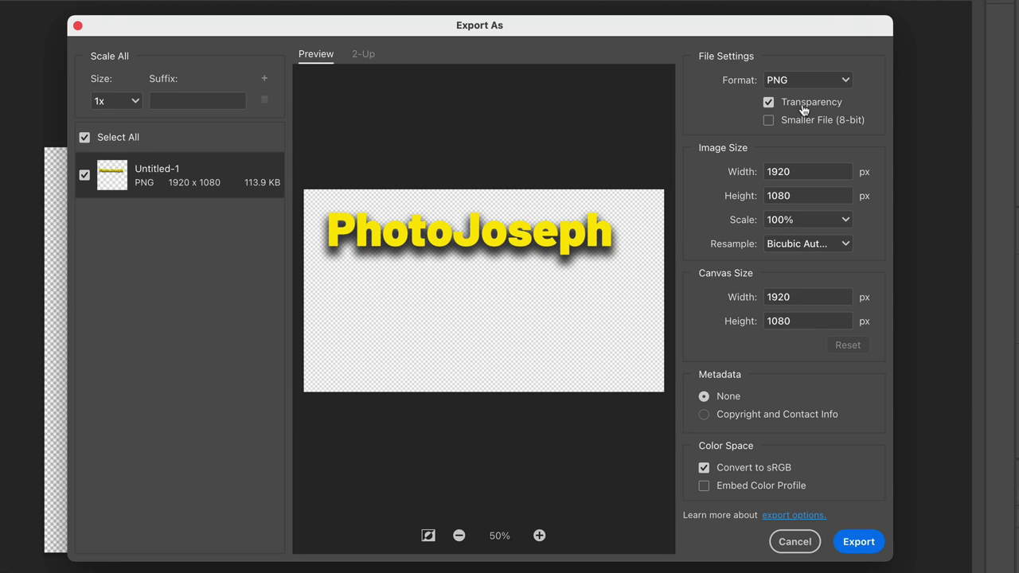
left_click(849, 545)
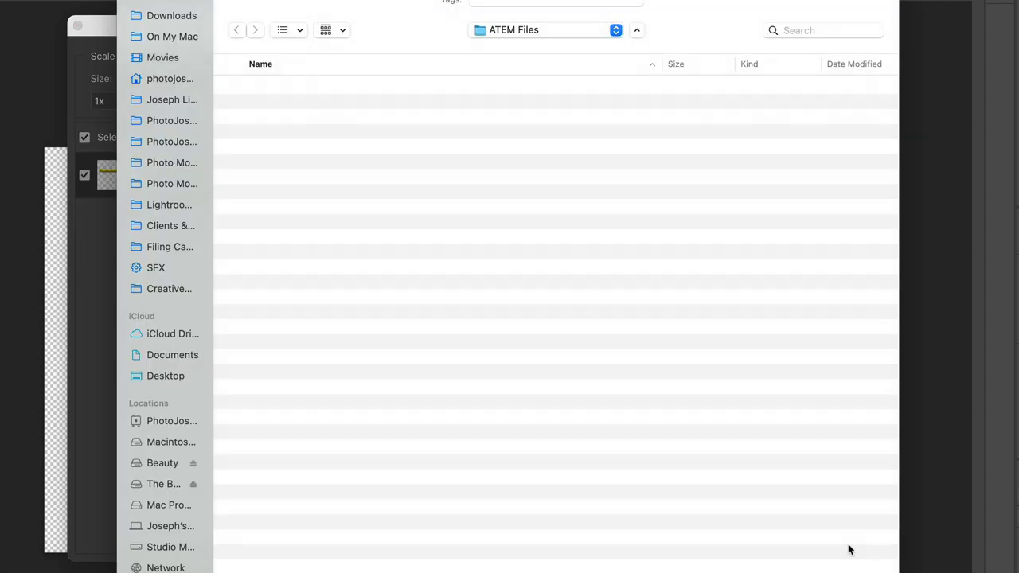
type("PhotoJoseph")
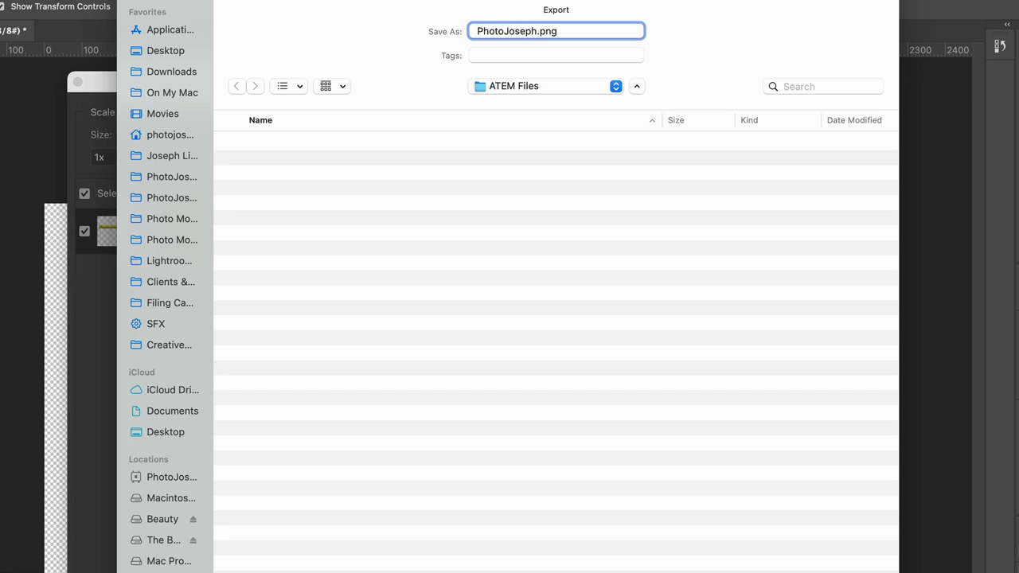
key("Return")
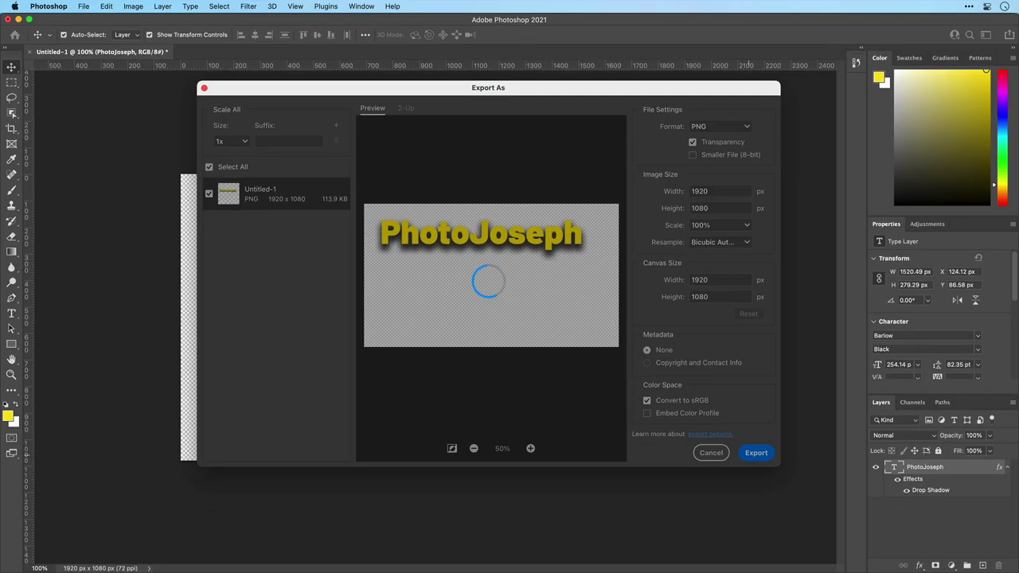
key("super+Tab")
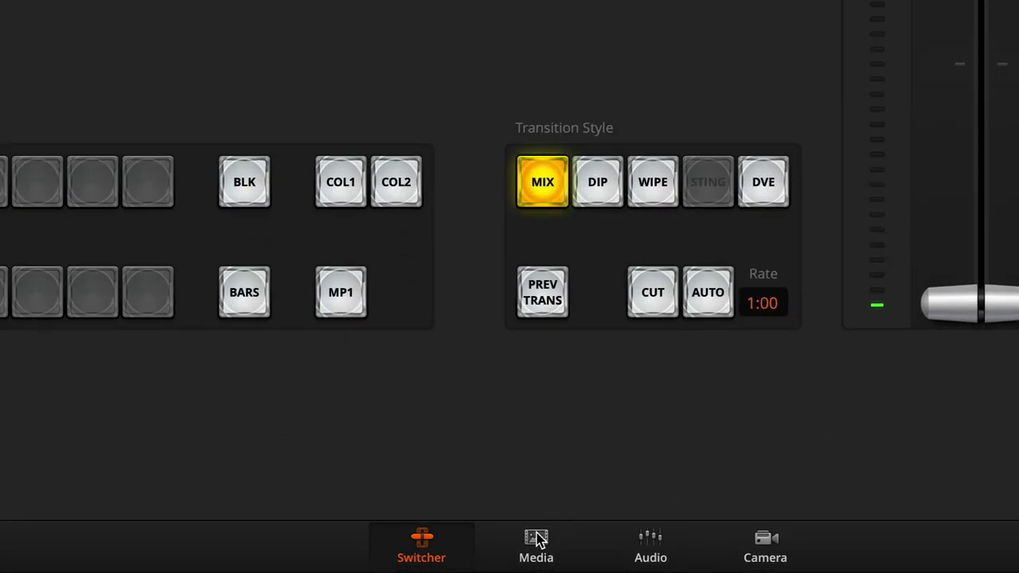
Step: Load PhotoJoseph.png into still slot 1 in the Media page for Media Player 1
left_click(478, 554)
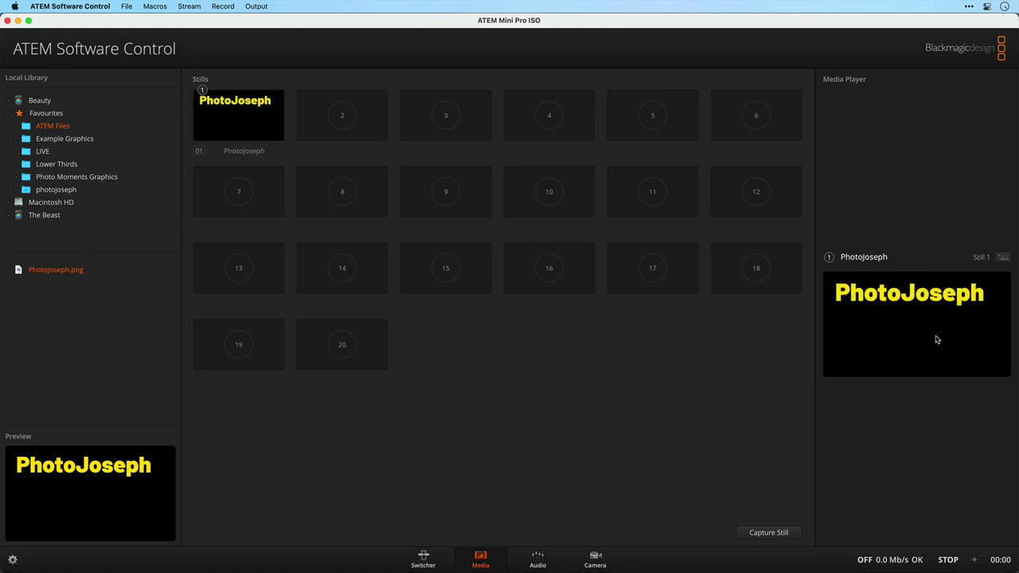
left_click(424, 561)
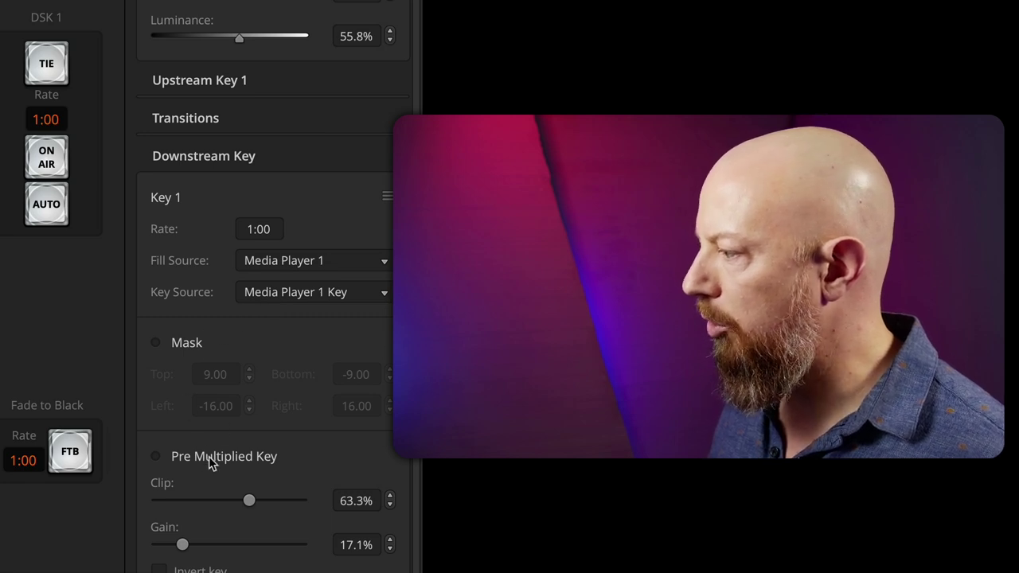
Step: Put Downstream Key 1 on air and tick Pre Multiplied Key
left_click(48, 158)
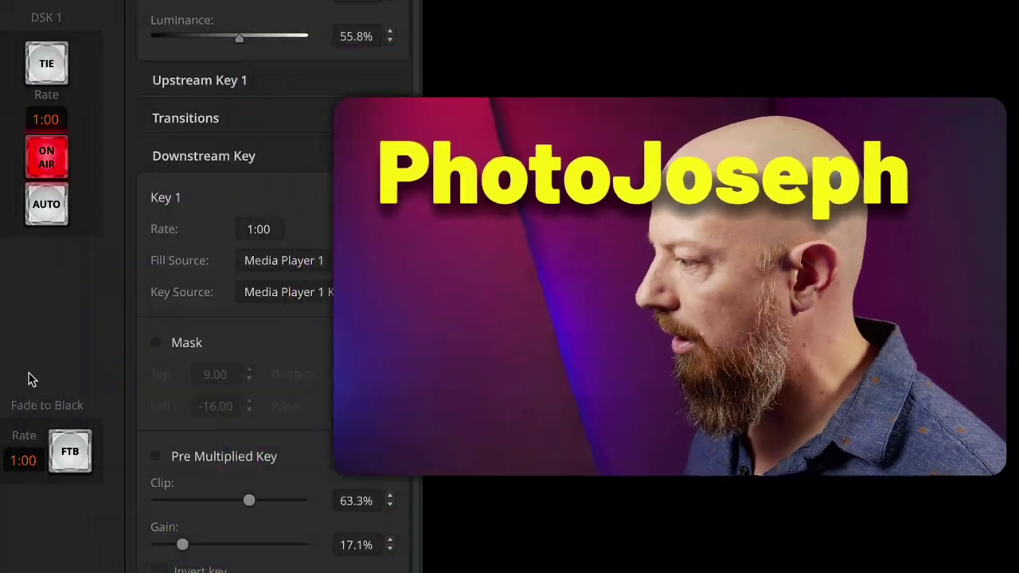
left_click(191, 457)
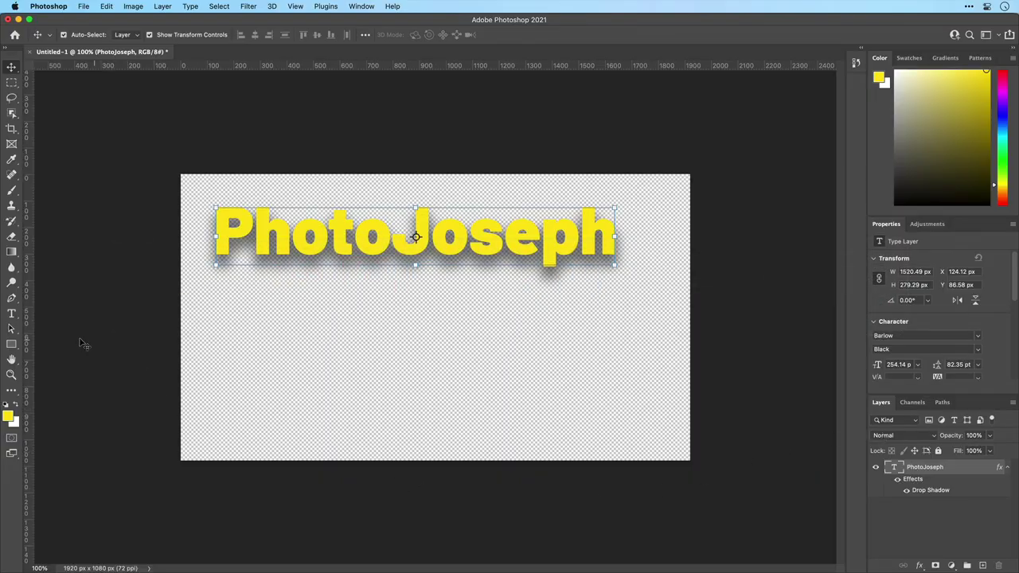
Step: Draw a yellow rectangle below the title and add a gradient layer mask fading it rightward
left_click(11, 344)
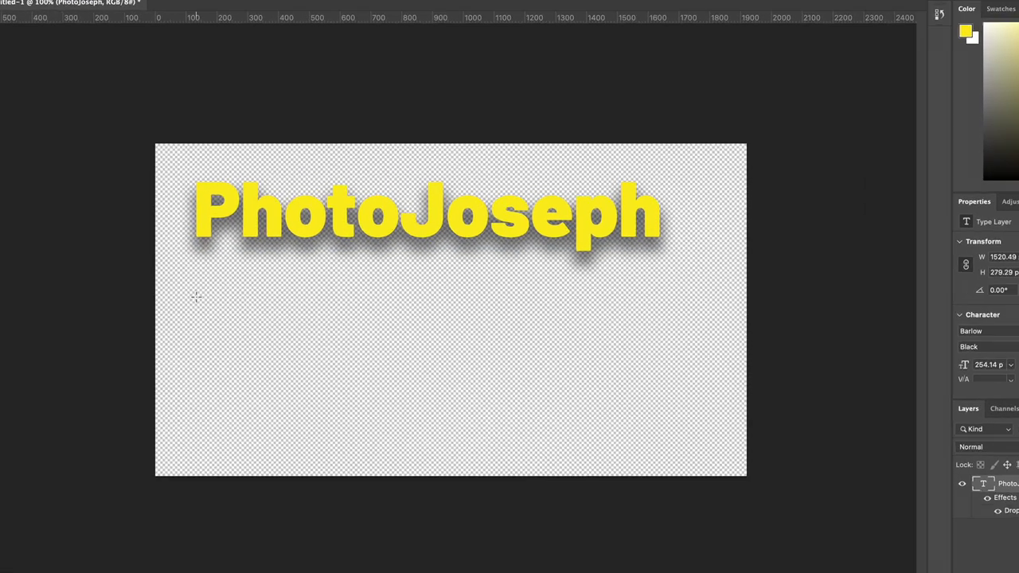
left_click_drag(196, 298, 674, 418)
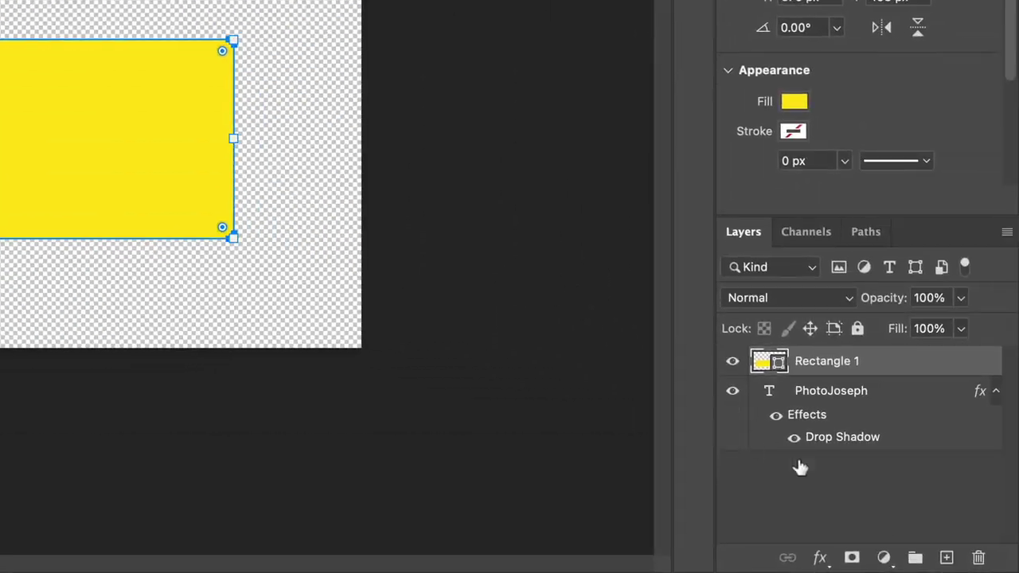
left_click(849, 557)
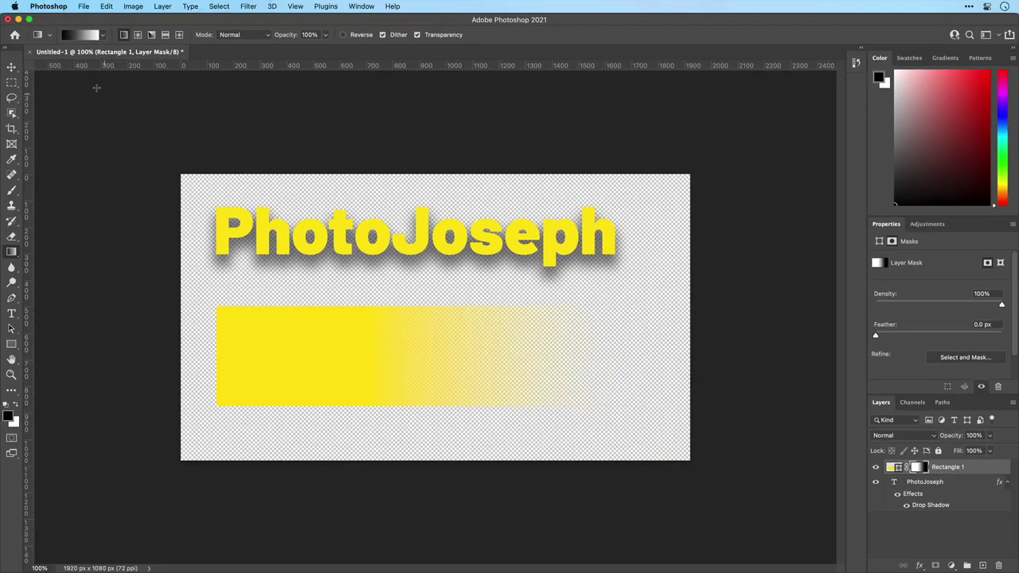
left_click(83, 6)
Step: Export the canvas as transparent PNG 'PhotoJoseph + Gradient' into the ATEM Files folder
mouse_move(166, 139)
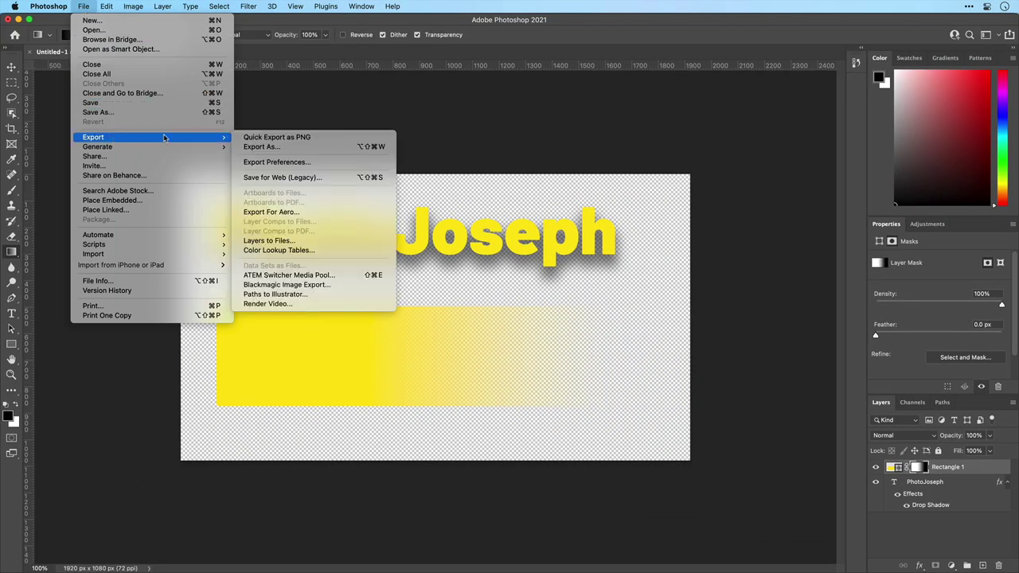
left_click(262, 148)
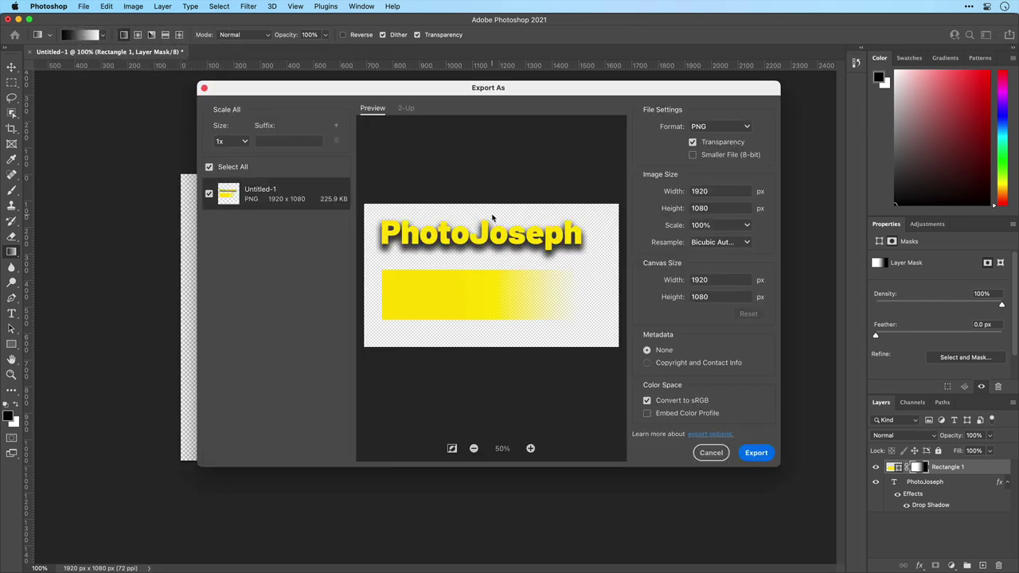
left_click(756, 452)
type("PhotoJo")
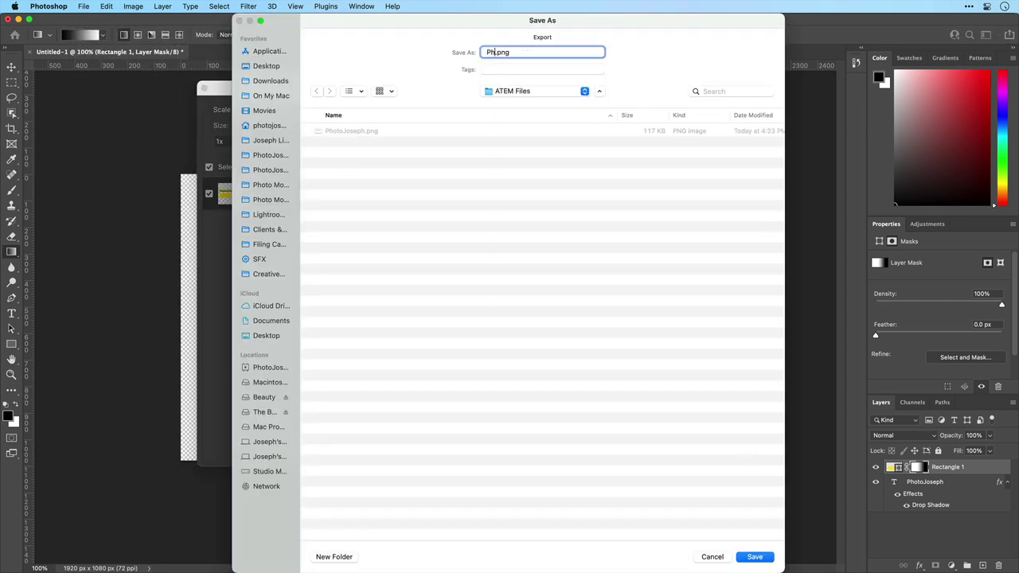
type("seph ")
type("+ Gradient")
key("Return")
key("super+Tab")
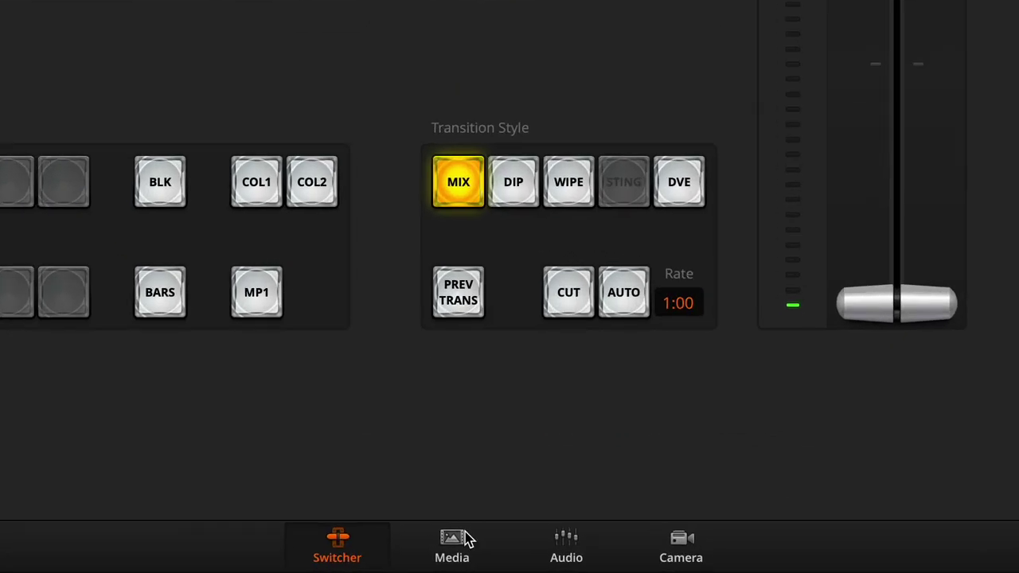
left_click(484, 556)
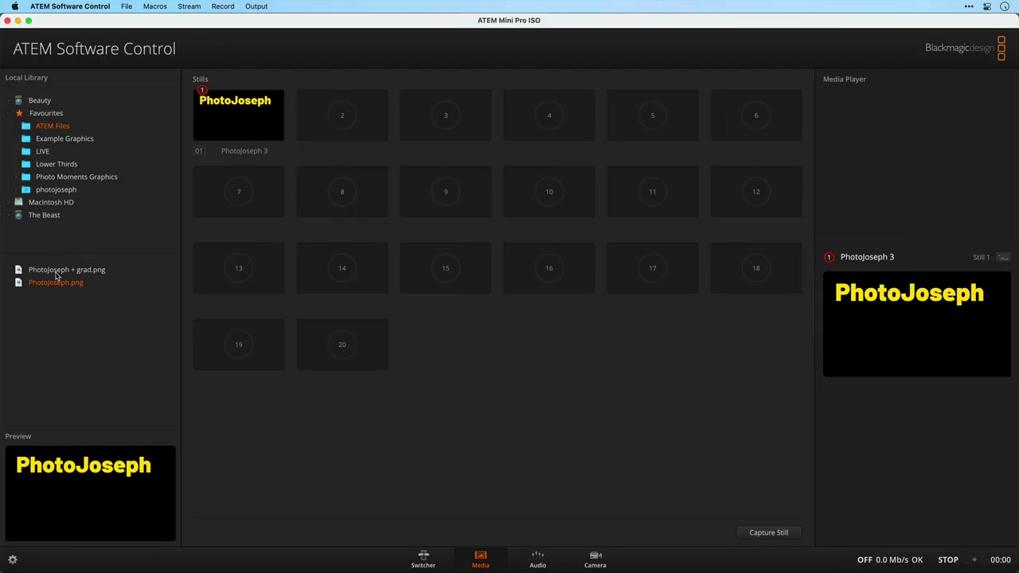
Step: Drag the PhotoJoseph + grad image into still slot 2, then onto Media Player 1
left_click_drag(53, 266, 355, 106)
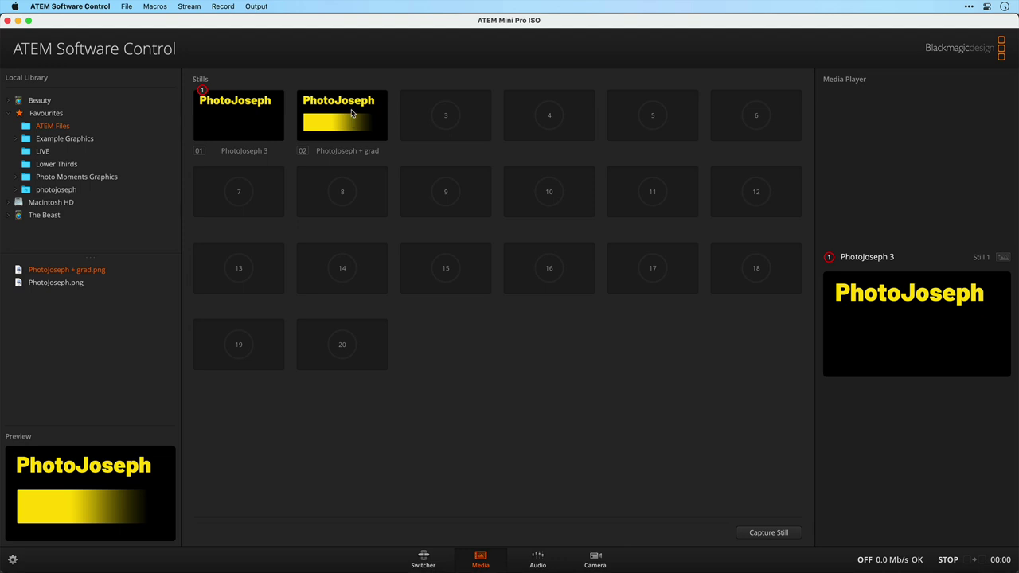
left_click_drag(352, 114, 907, 309)
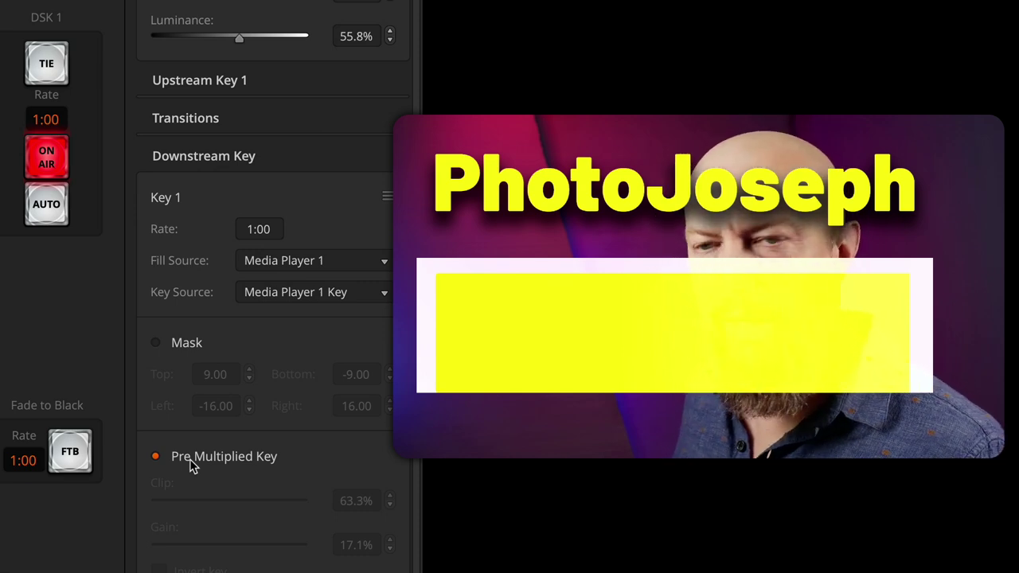
Step: Untick Pre Multiplied Key and nudge the Clip and Gain sliders to clean the bar's key
left_click(191, 462)
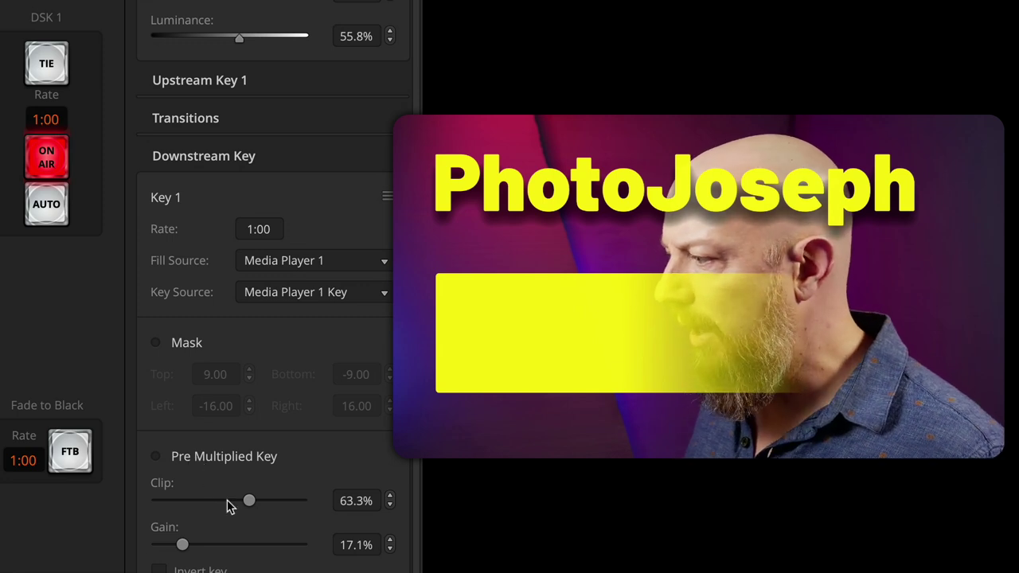
mouse_move(248, 501)
left_mouse_down()
mouse_move(215, 505)
mouse_move(256, 506)
left_mouse_up()
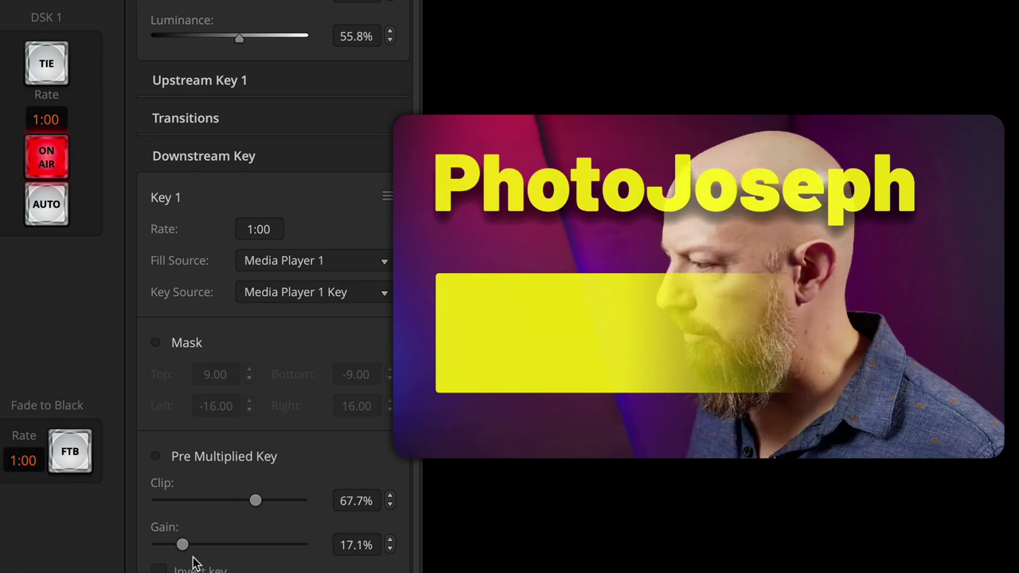
mouse_move(182, 544)
left_mouse_down()
mouse_move(221, 549)
mouse_move(159, 547)
mouse_move(189, 548)
left_mouse_up()
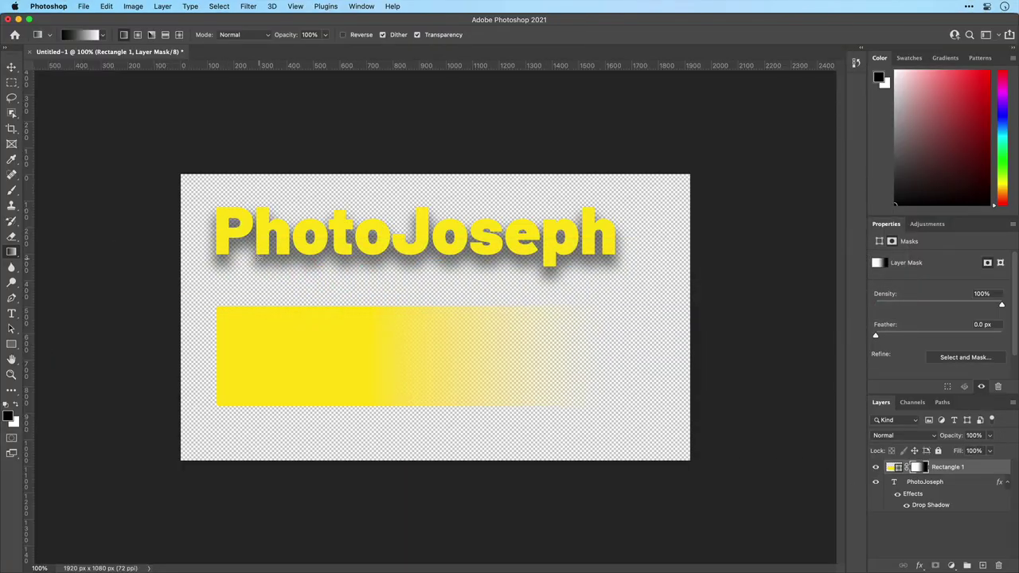
Step: Open the ATEM Switcher Media Pool export from File > Export and select the 10.0.1.105 switcher address
left_click(83, 8)
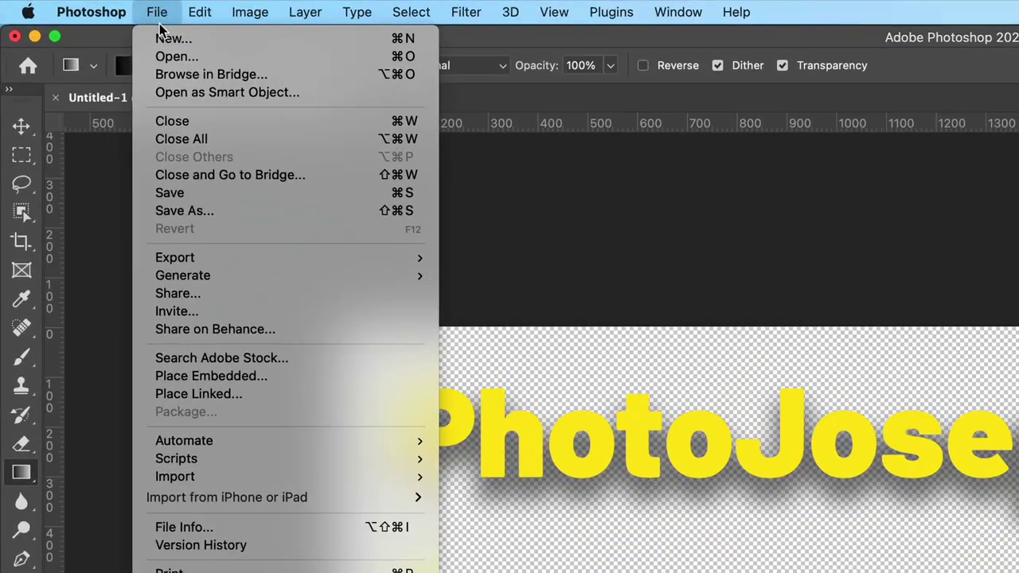
mouse_move(98, 141)
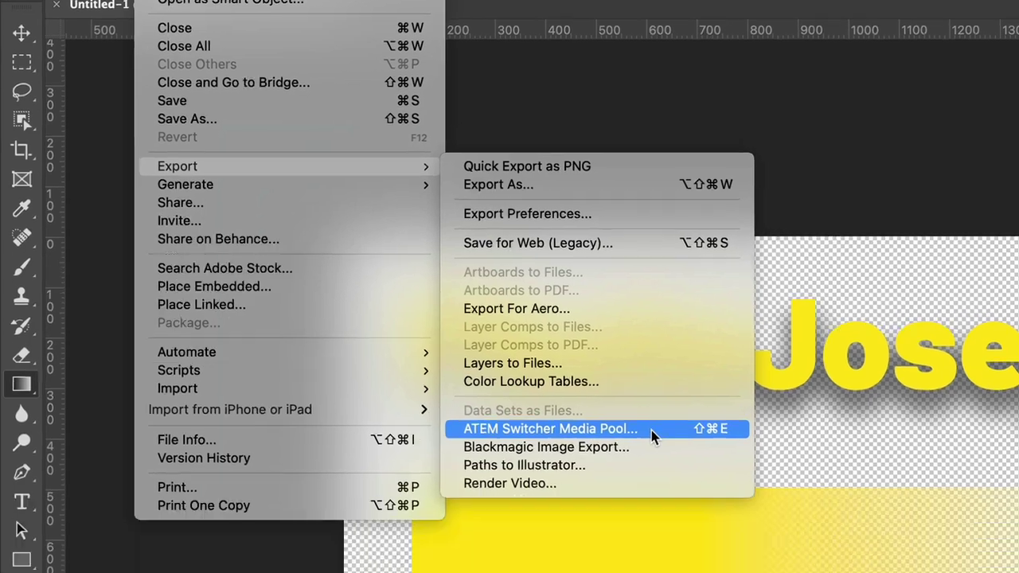
left_click(641, 517)
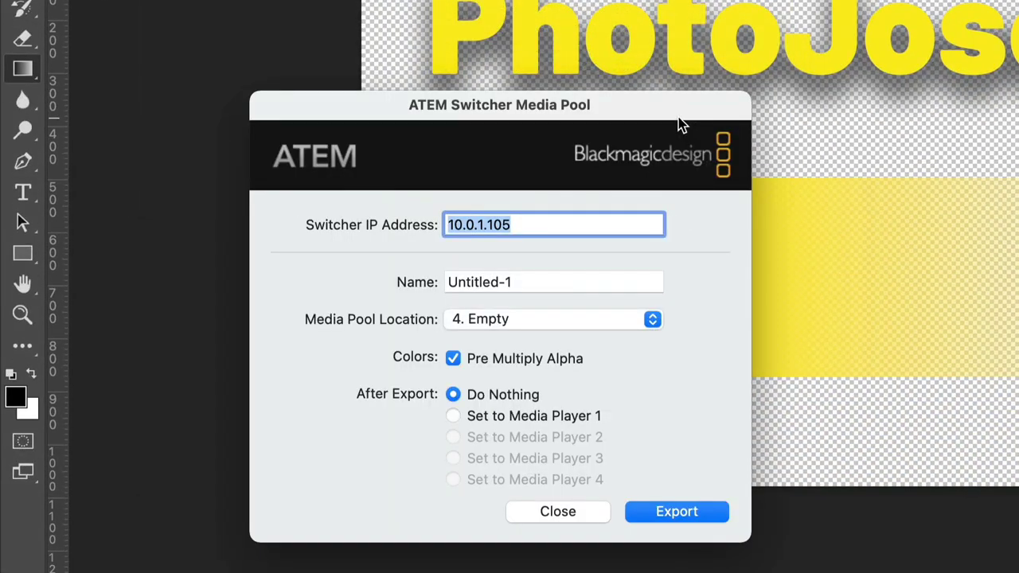
left_click_drag(445, 226, 511, 227)
key("super+Tab")
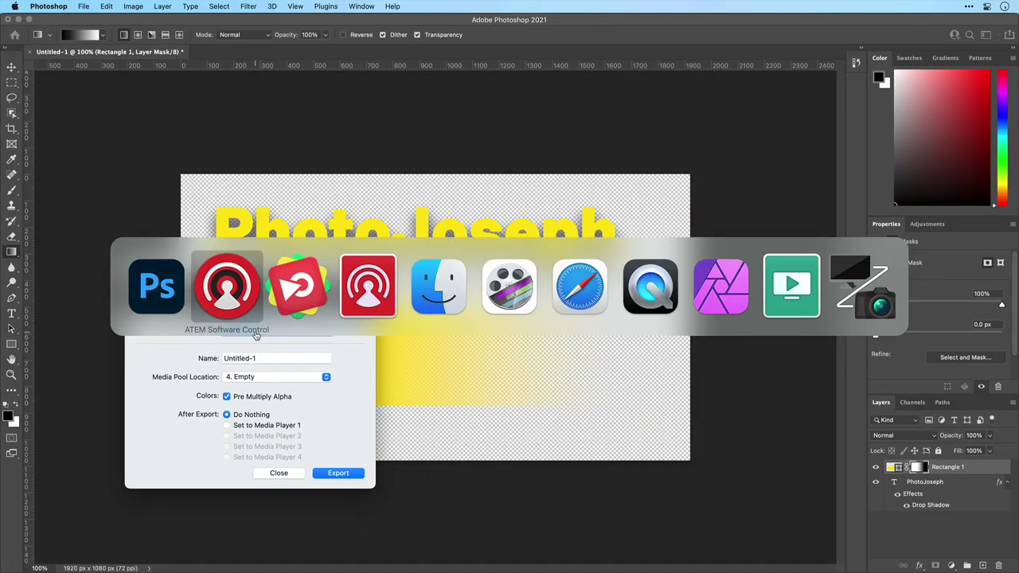
key("super+Tab")
key("super+Tab")
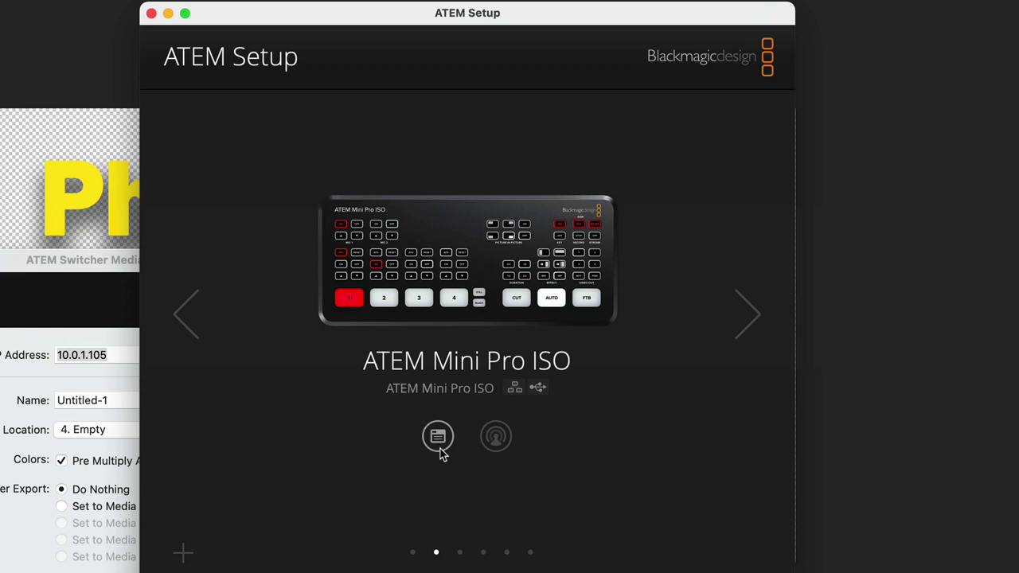
left_click(437, 445)
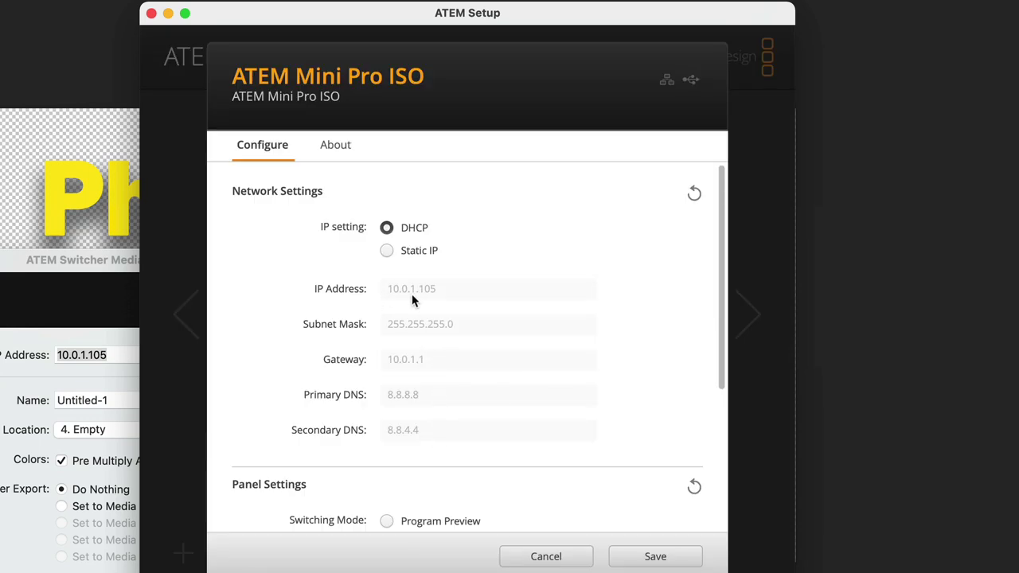
left_click(559, 556)
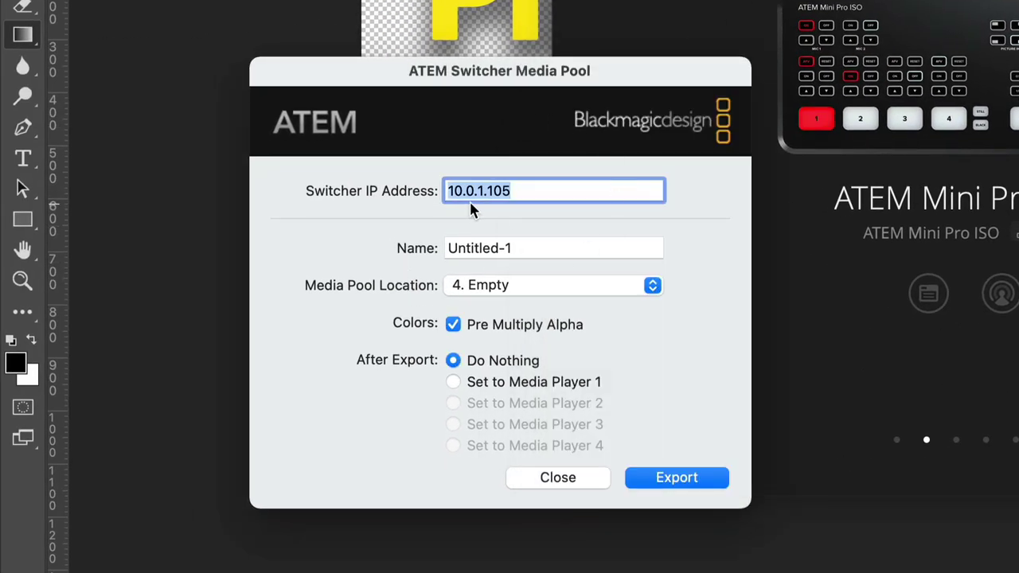
Step: Name the still 'plugin', store it in empty slot 3, and set it to load into Media Player 1
left_click_drag(526, 249, 422, 242)
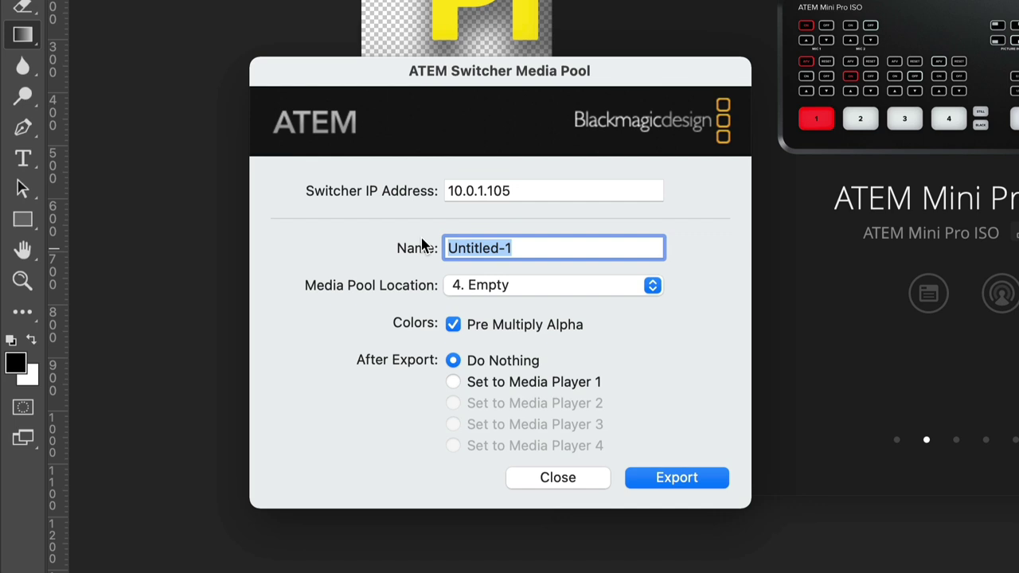
type("plugin")
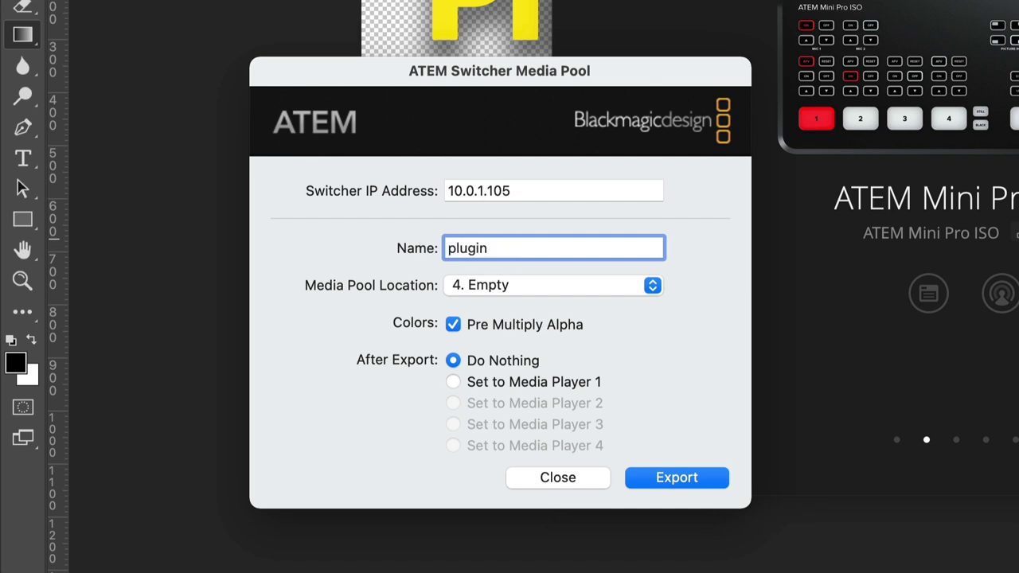
left_click(499, 290)
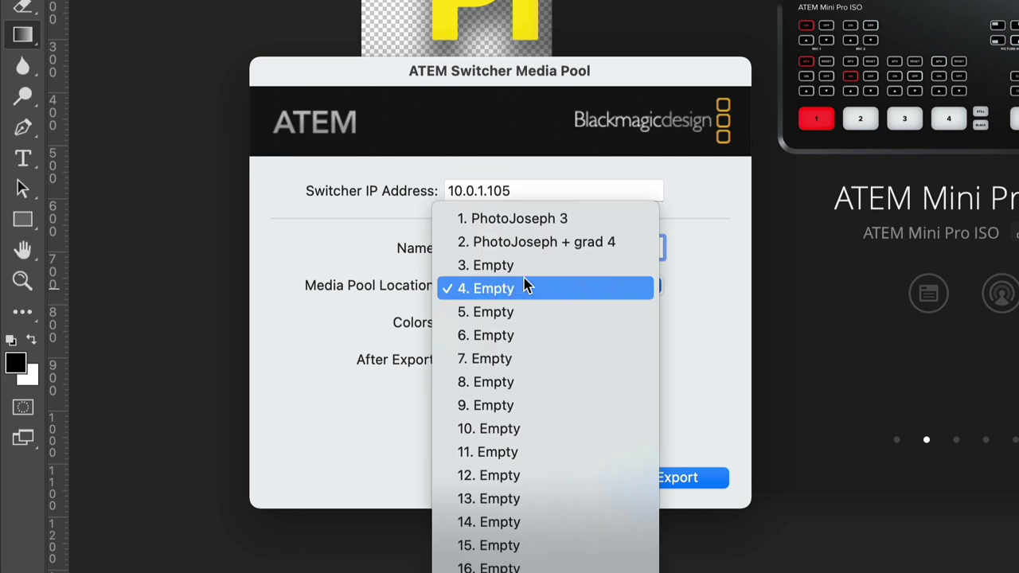
left_click(531, 267)
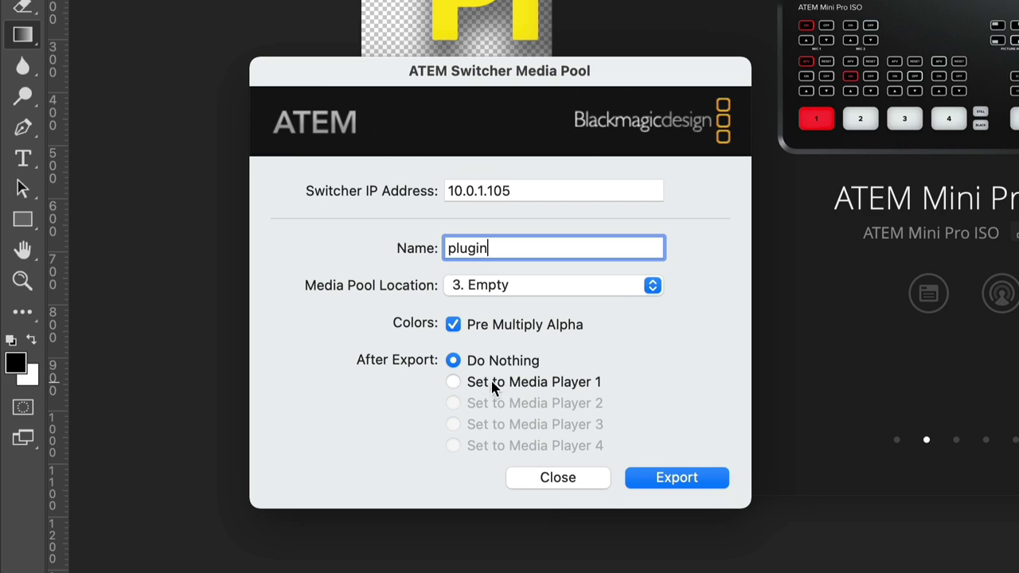
left_click(497, 385)
key("super+Tab")
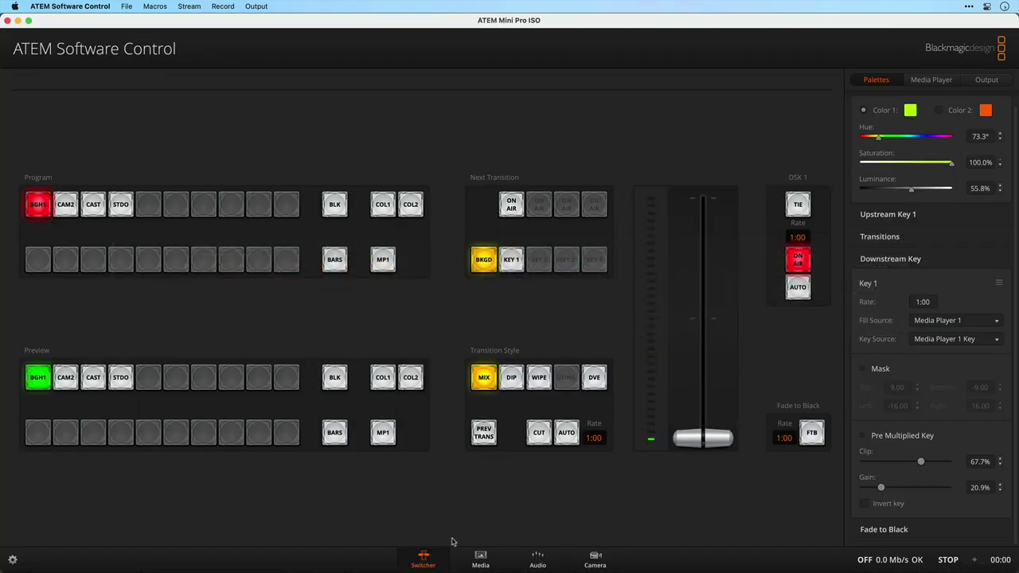
left_click(479, 559)
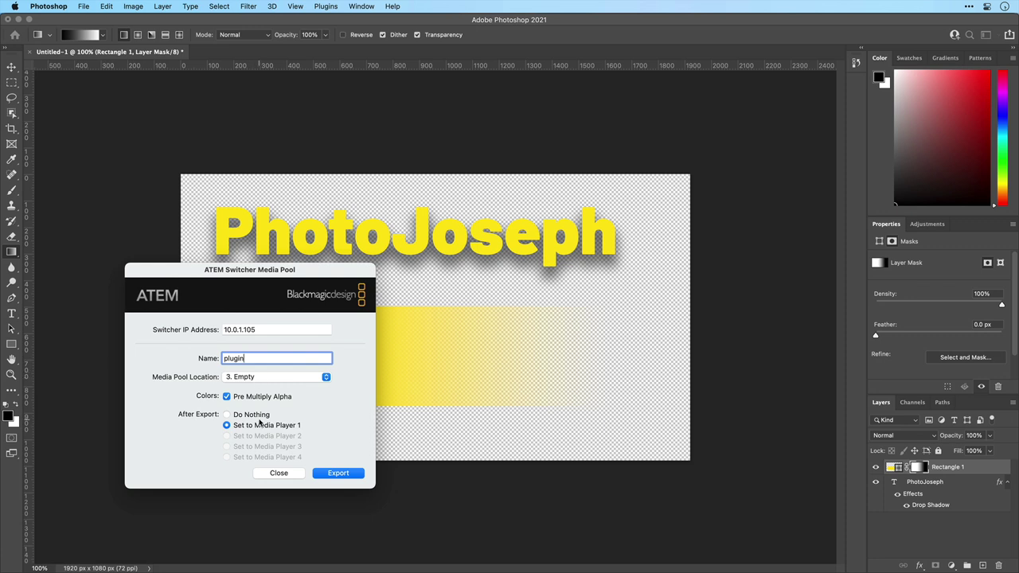
Step: Export the 'plugin' still to the switcher and check the result in ATEM Software Control
left_click(356, 476)
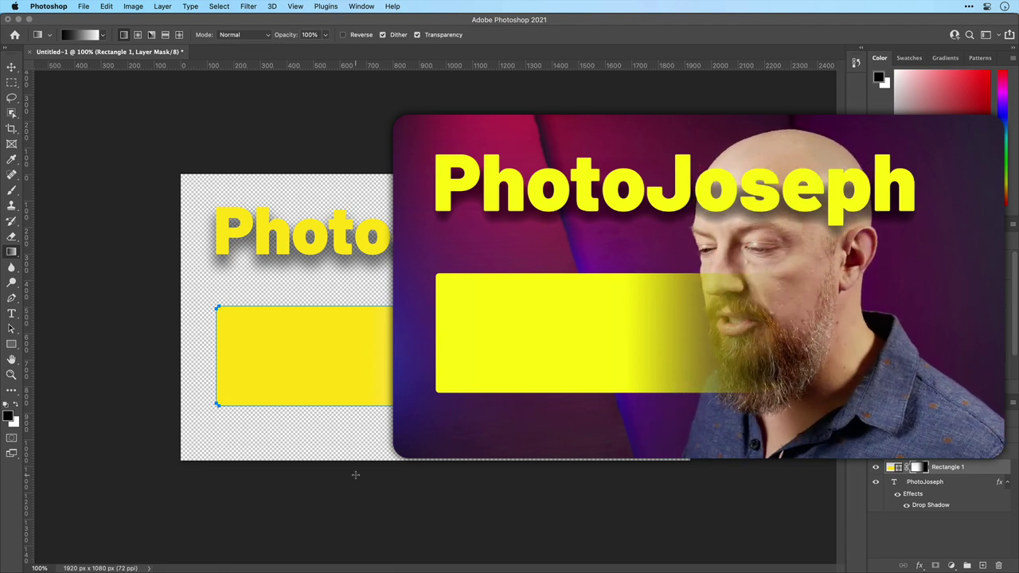
key("super+Tab")
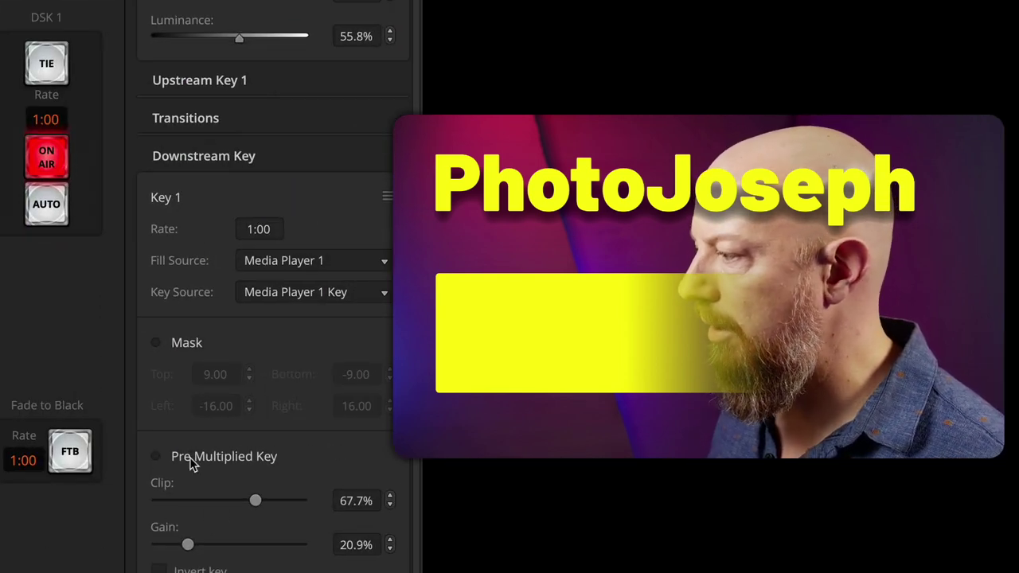
Step: Enable Pre Multiplied Key in the Downstream Key 1 settings
left_click(156, 456)
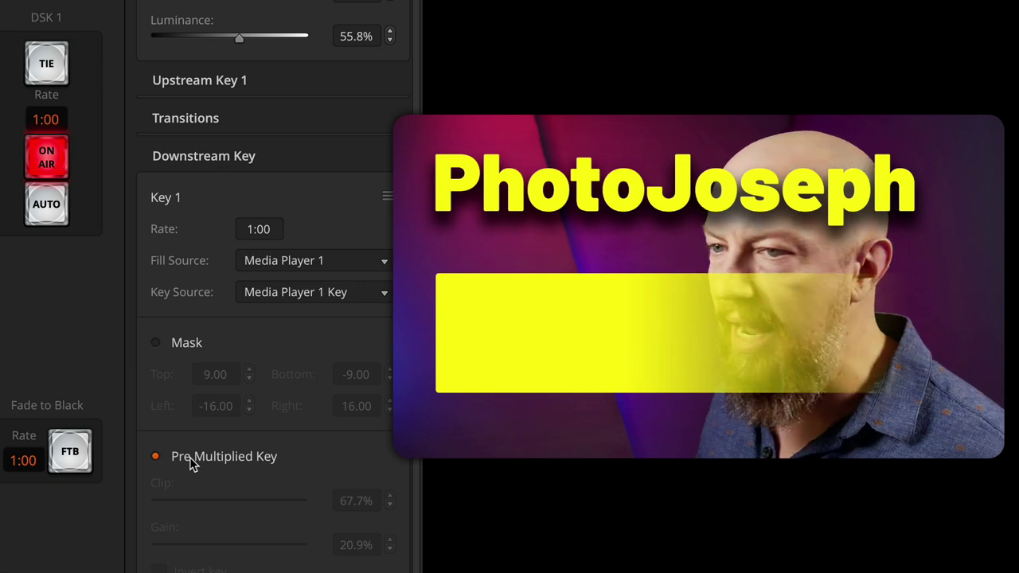